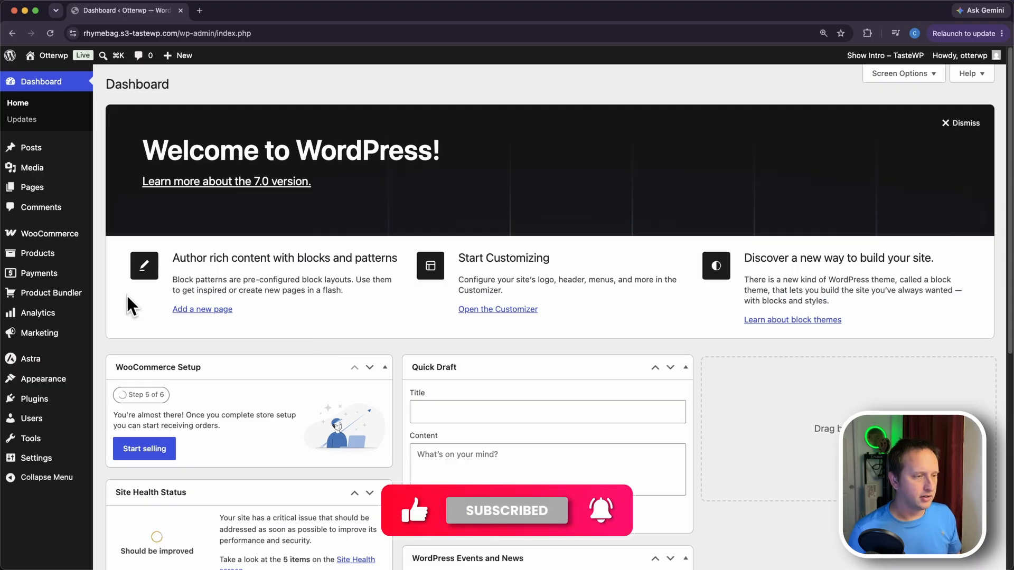
# Open the Ender-3 V3 Plus product for editing from the second page of the store's product list.
pyautogui.click(63, 258)
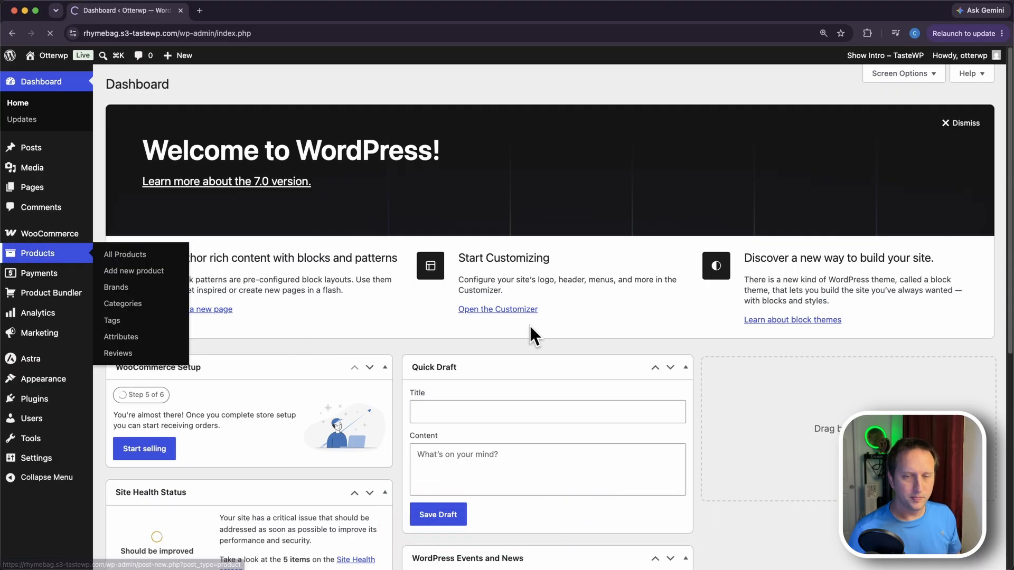
pyautogui.scroll(-15, 650, 343)
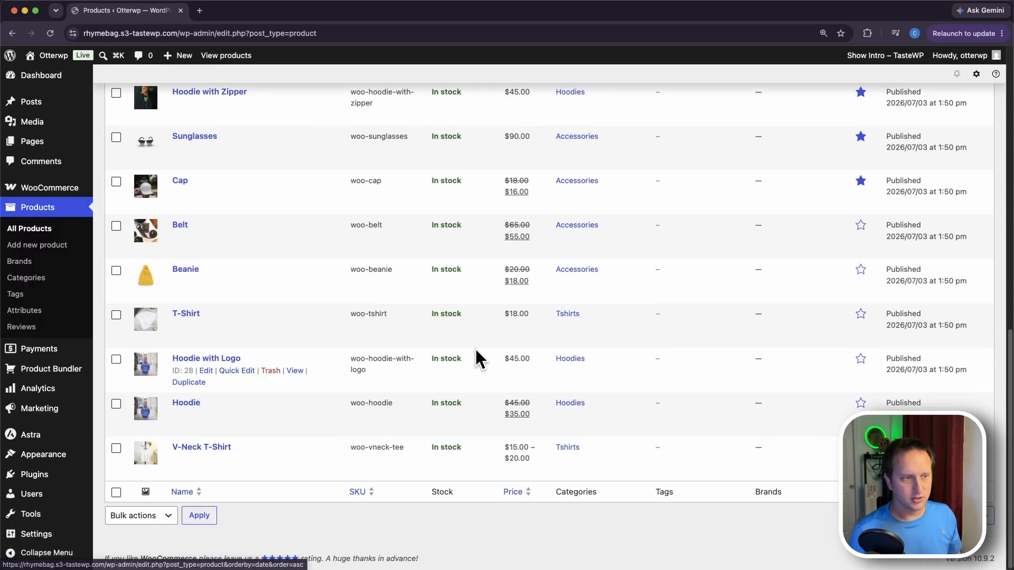
pyautogui.click(965, 516)
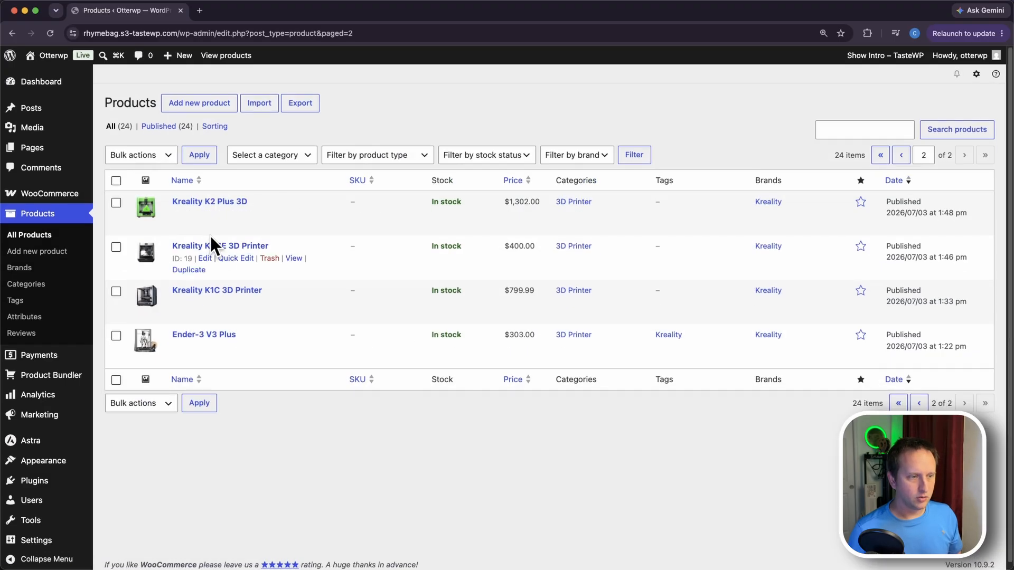
pyautogui.click(215, 335)
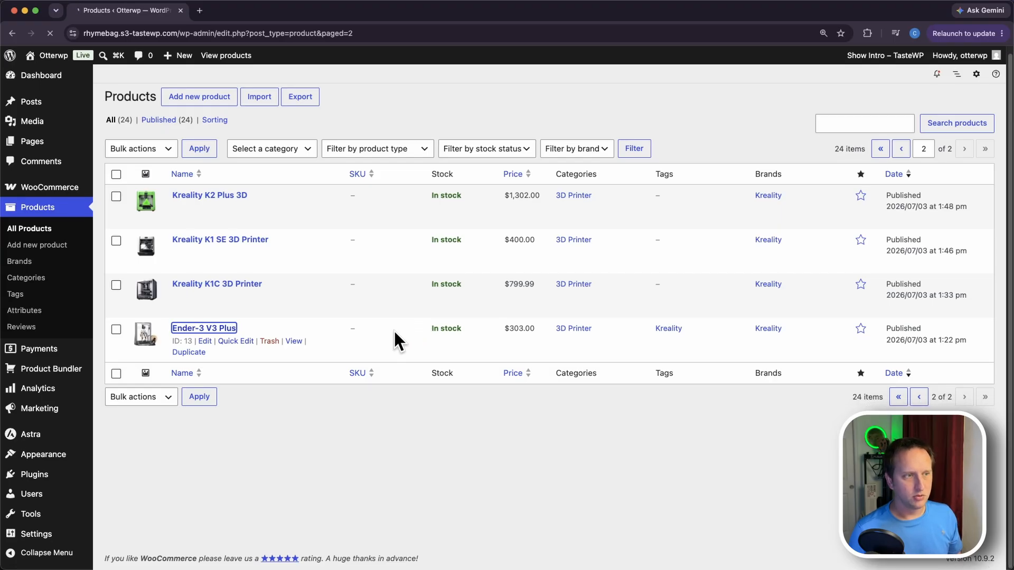
# Find the Kreality K2 Plus 3D by searching for "3d" and add it to the product's comparison table.
pyautogui.scroll(-10, 395, 333)
pyautogui.scroll(-8, 395, 333)
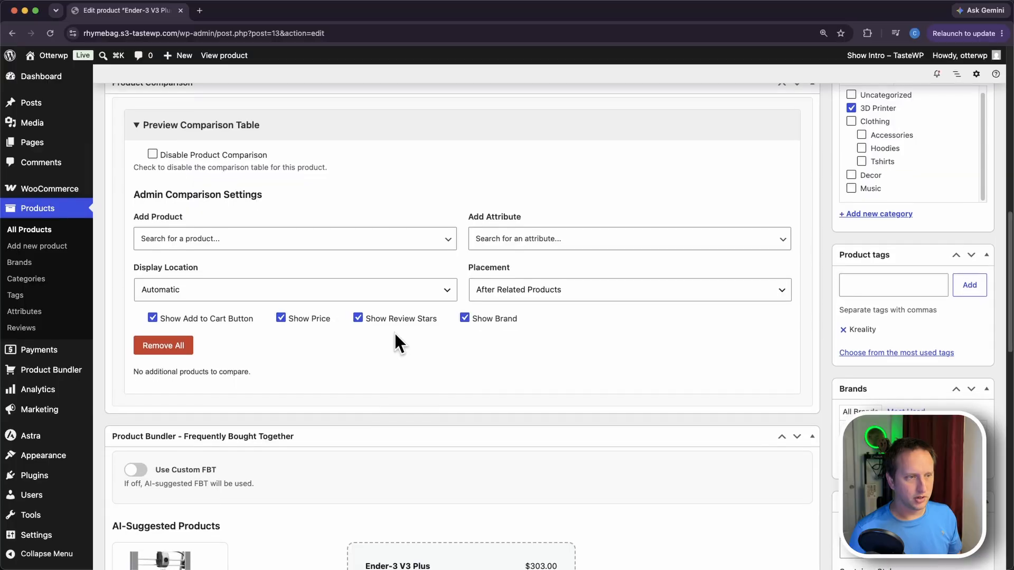
pyautogui.scroll(1, 367, 195)
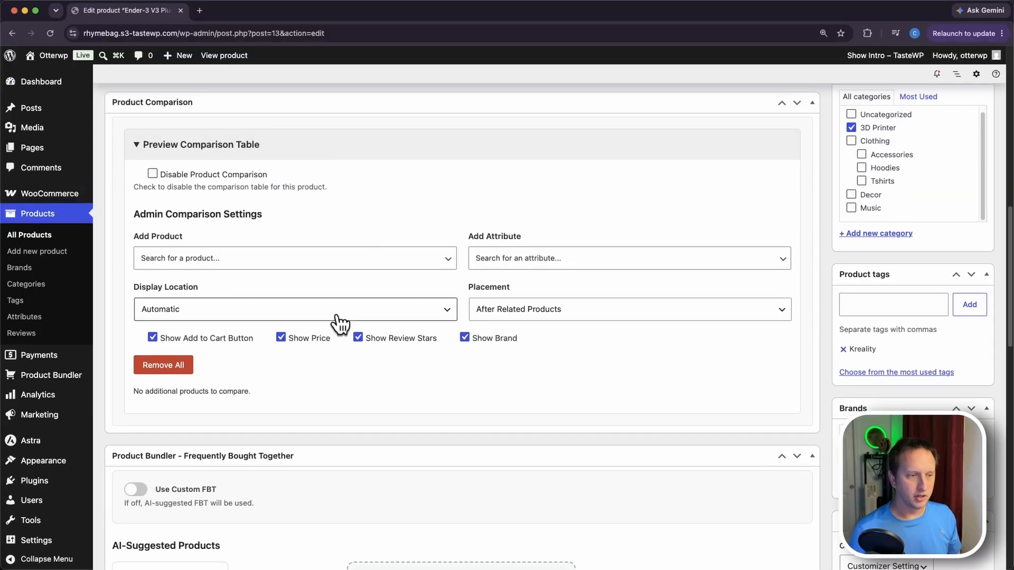
pyautogui.click(218, 261)
pyautogui.write('3d')
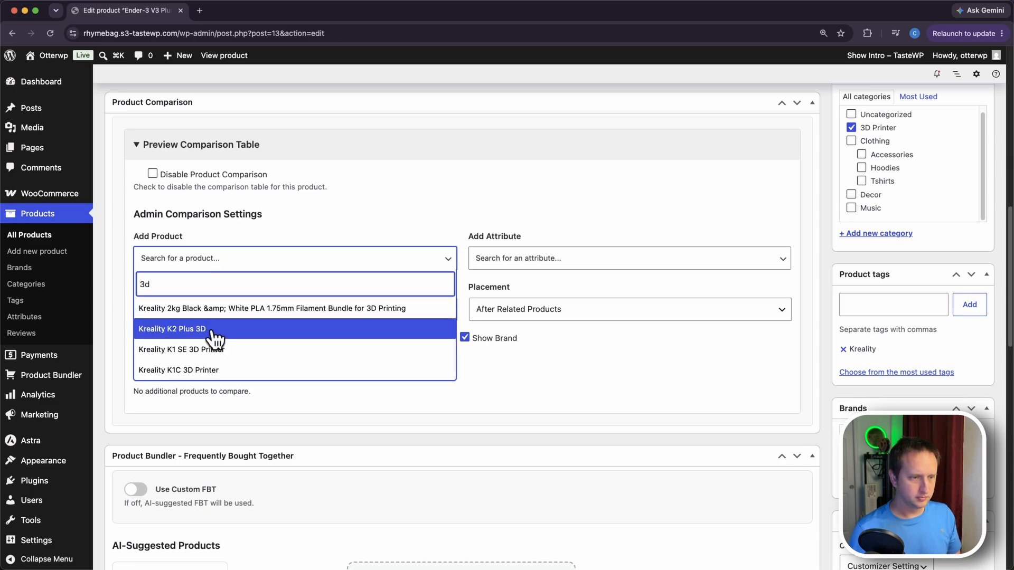
pyautogui.click(217, 331)
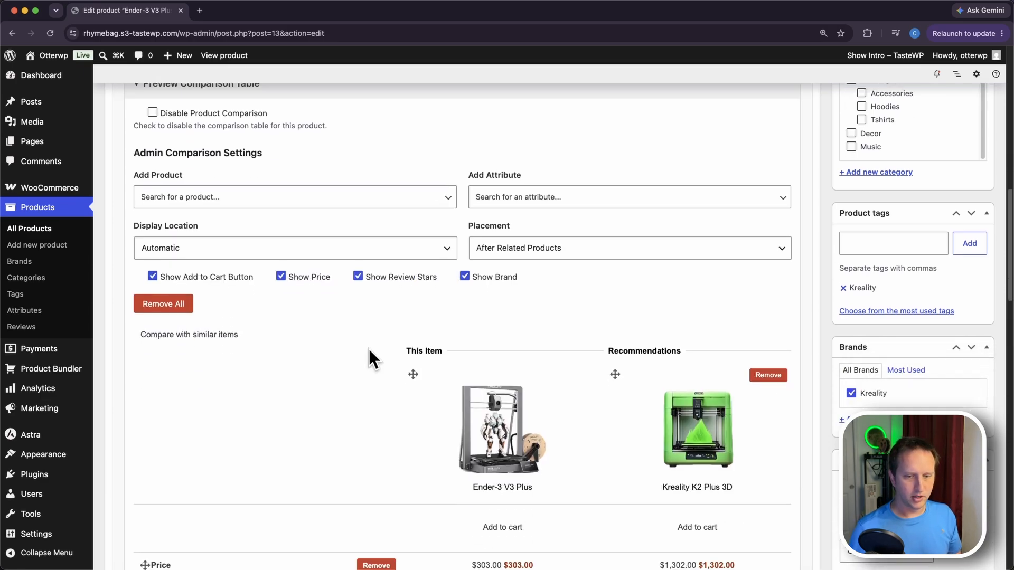
# Search for "3d" and add the Kreality K1 SE 3D Printer to the comparison table.
pyautogui.scroll(-5, 369, 348)
pyautogui.scroll(-2, 652, 402)
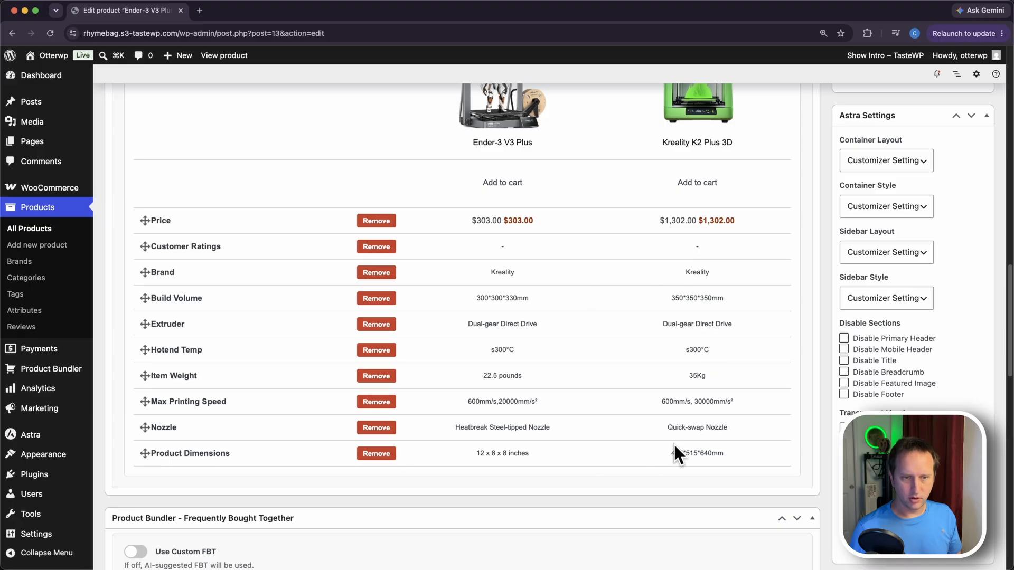
pyautogui.scroll(4, 621, 252)
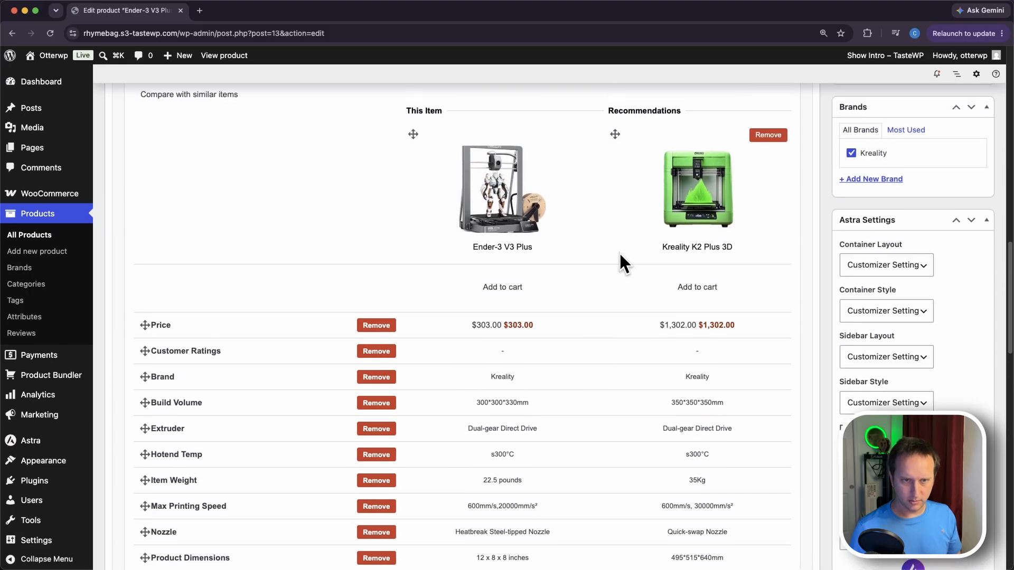
pyautogui.scroll(-3, 619, 255)
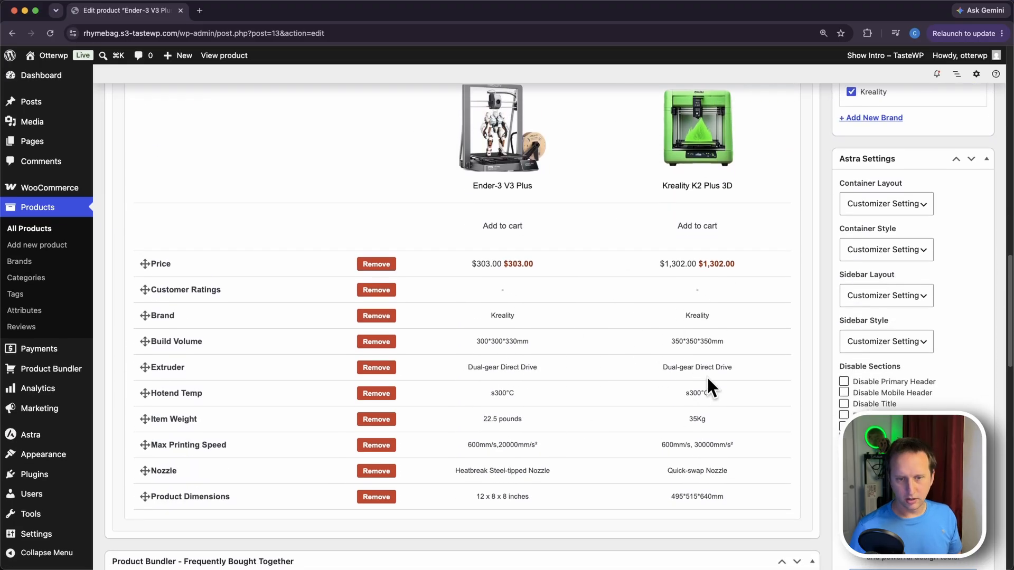
pyautogui.scroll(8, 553, 338)
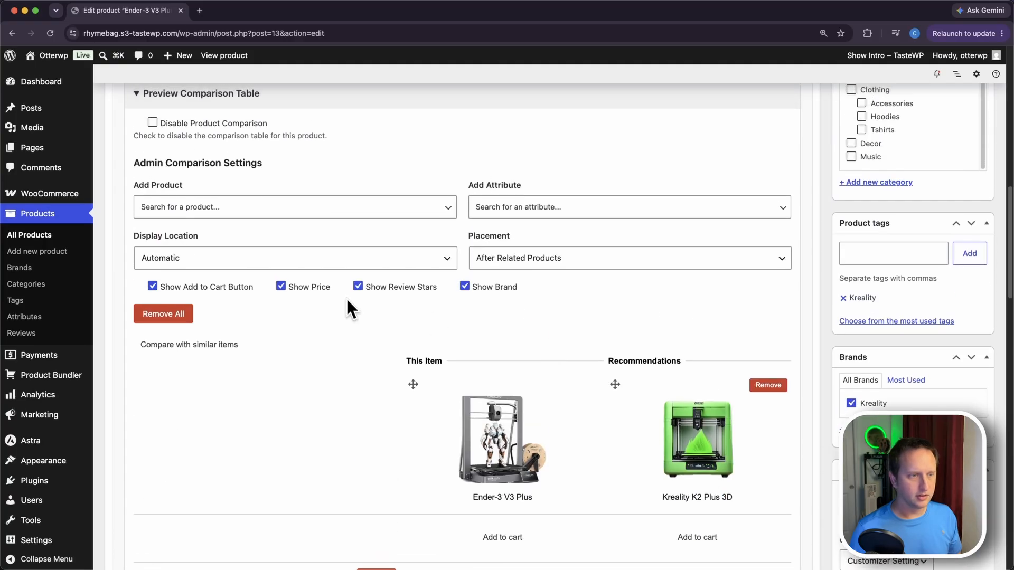
pyautogui.click(240, 208)
pyautogui.write('3d')
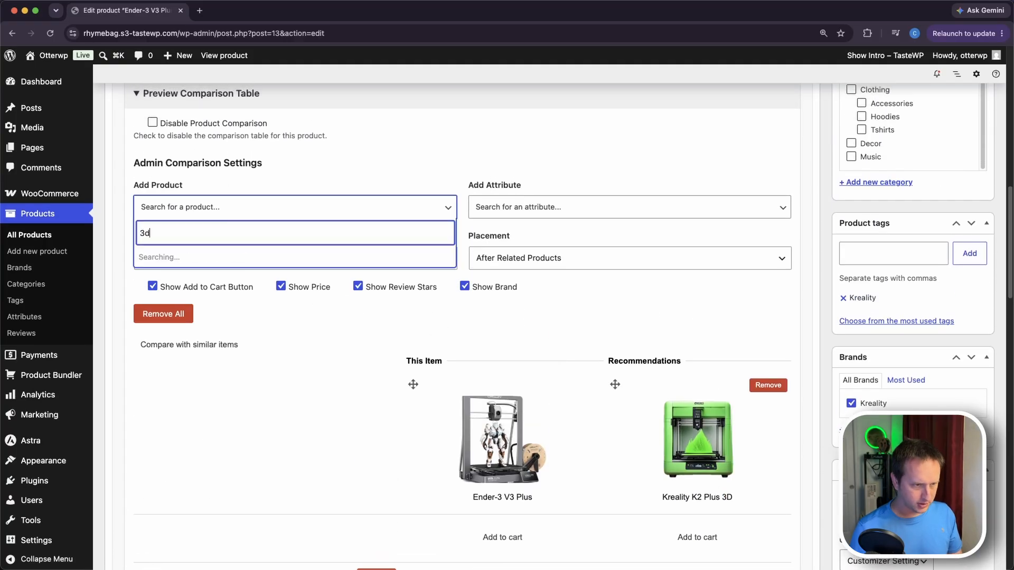
pyautogui.click(235, 297)
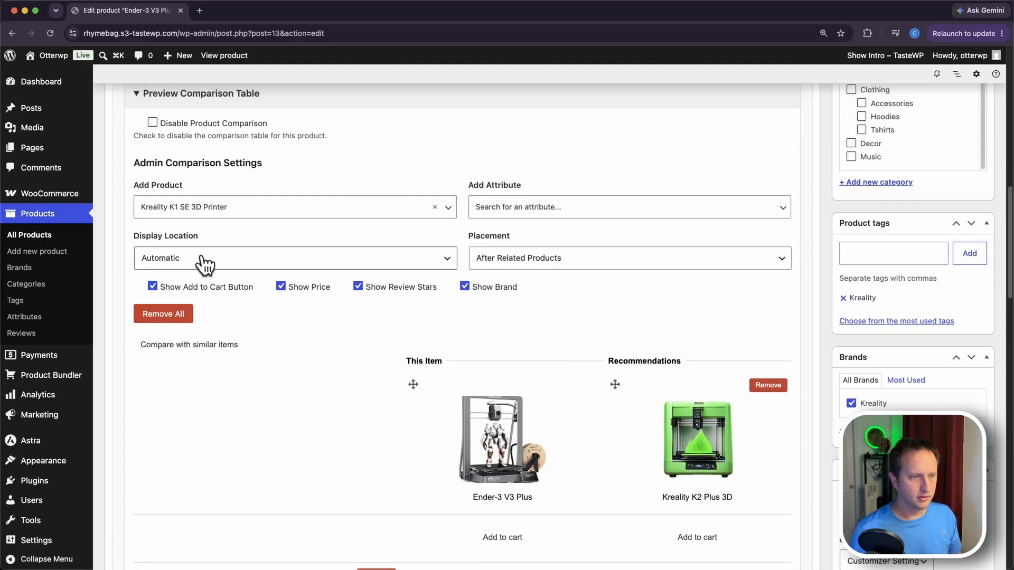
# Search for "3d" again and add the Kreality K1C 3D Printer to the comparison table.
pyautogui.click(207, 217)
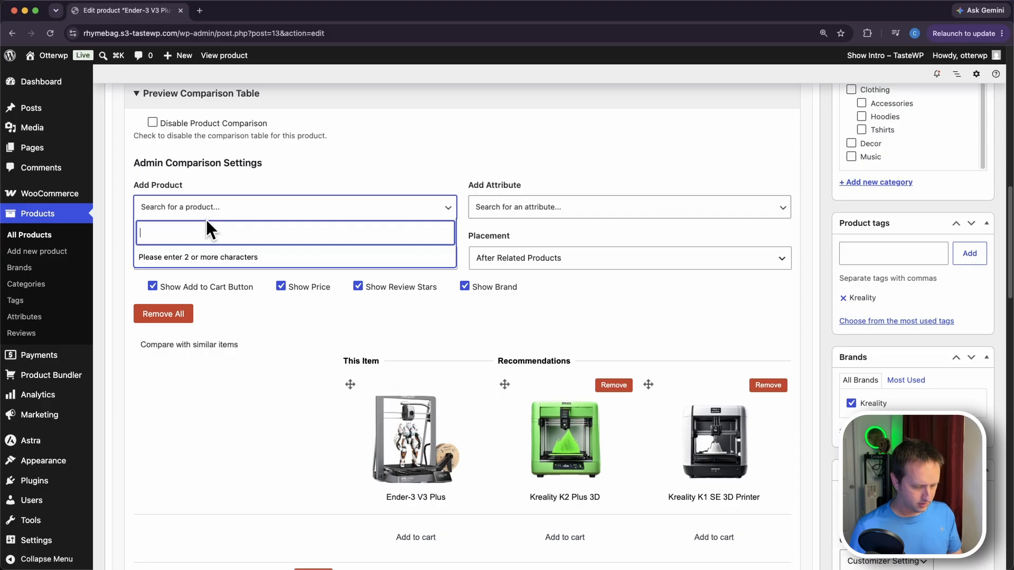
pyautogui.write('3d')
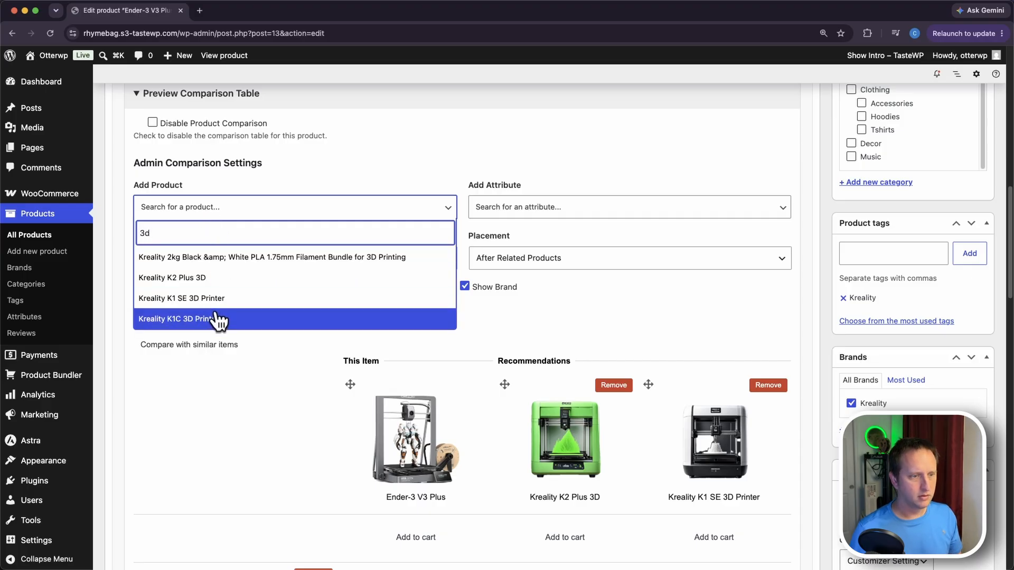
pyautogui.click(218, 319)
# Order the recommended printers as K1C, K1 SE, K2 Plus, and move the Item Weight attribute directly above Hotend Temp.
pyautogui.scroll(-3, 421, 301)
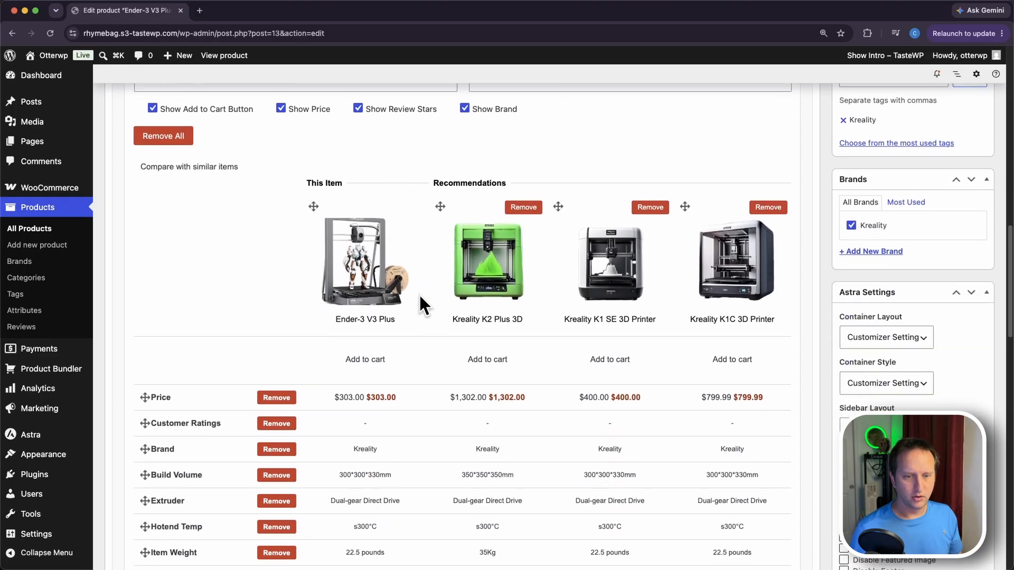
pyautogui.scroll(-5, 419, 293)
pyautogui.scroll(4, 549, 206)
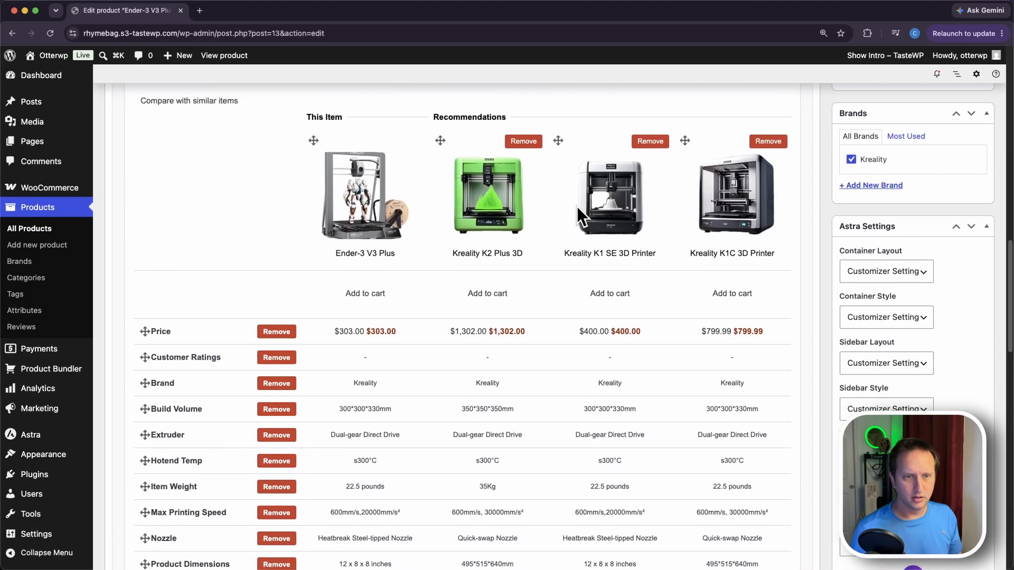
pyautogui.scroll(-1, 576, 207)
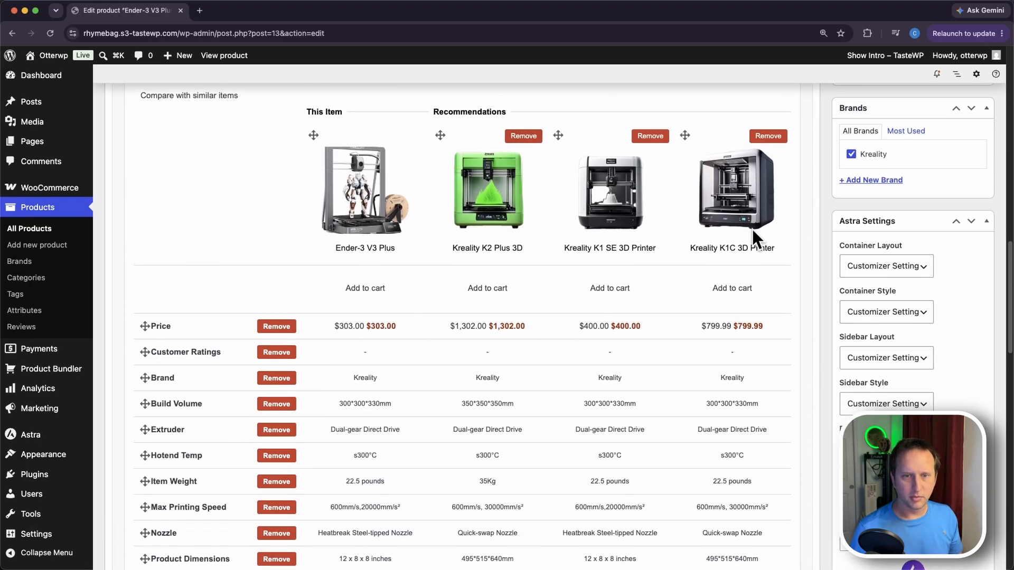
pyautogui.moveTo(683, 137); pyautogui.dragTo(446, 151)
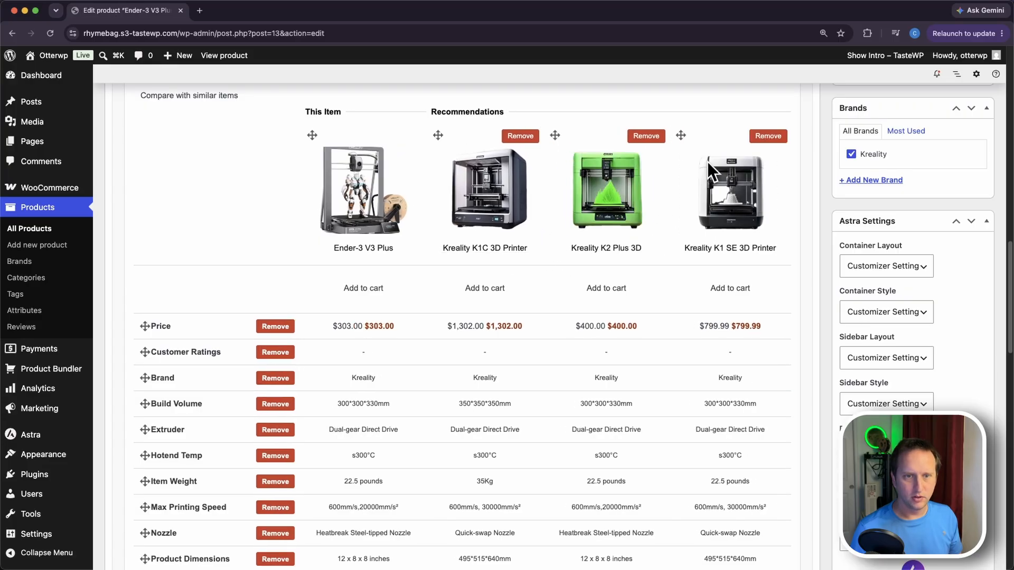
pyautogui.moveTo(682, 136); pyautogui.dragTo(610, 192)
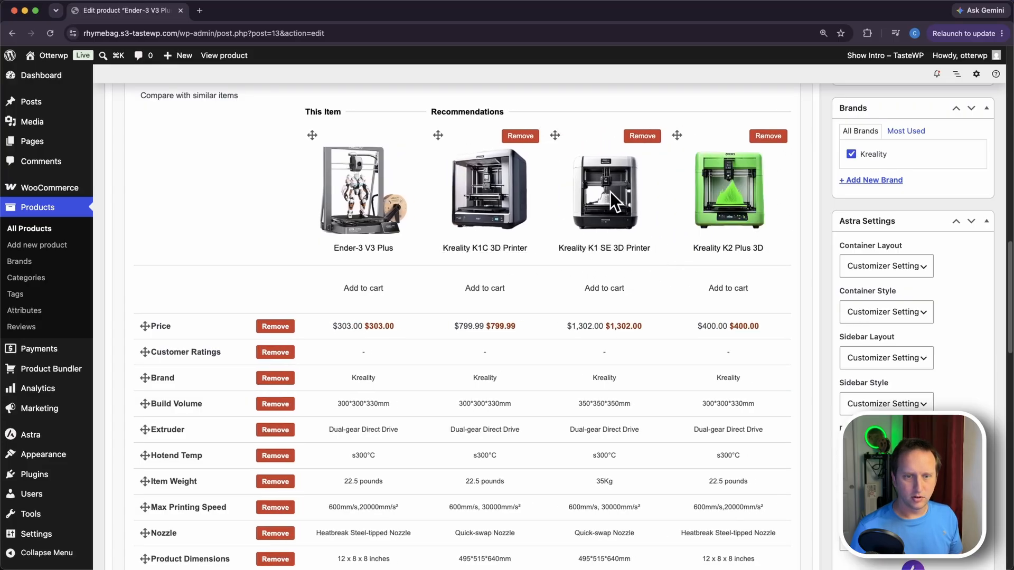
pyautogui.scroll(-5, 623, 363)
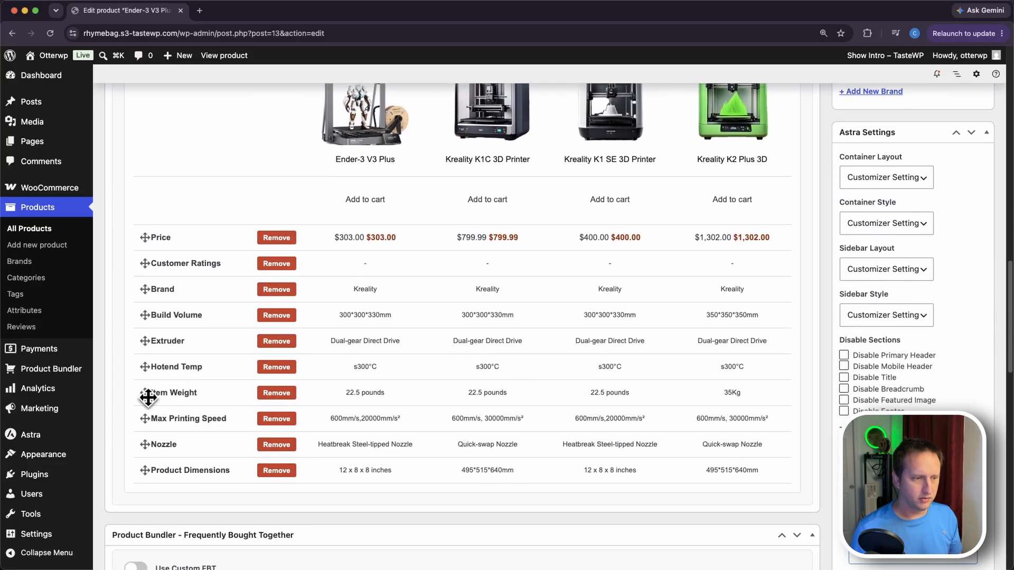
pyautogui.moveTo(146, 395); pyautogui.dragTo(141, 352)
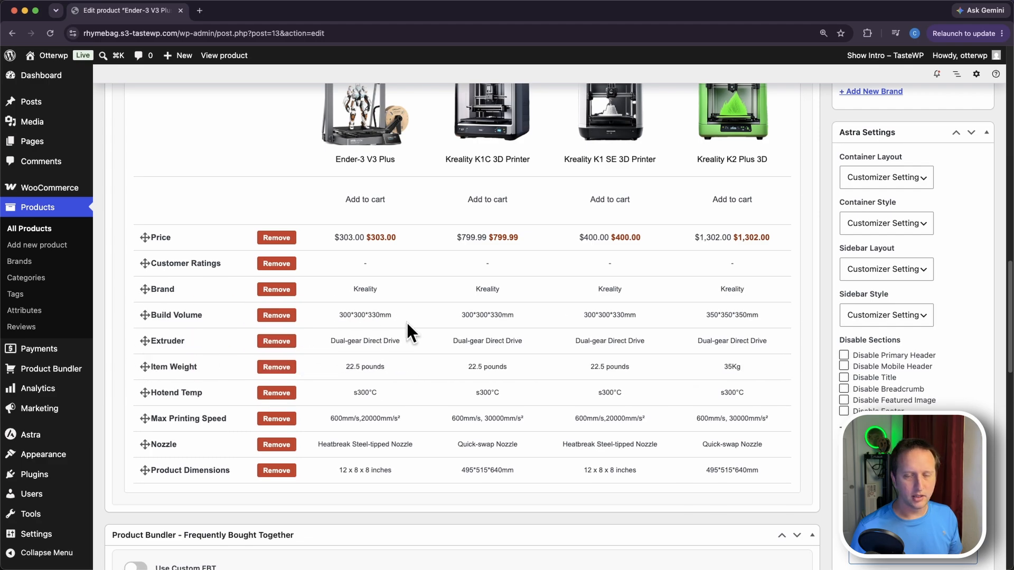
# Set the comparison table's placement to Before Related Products and update the Ender-3 V3 Plus product.
pyautogui.scroll(8, 443, 316)
pyautogui.scroll(6, 443, 319)
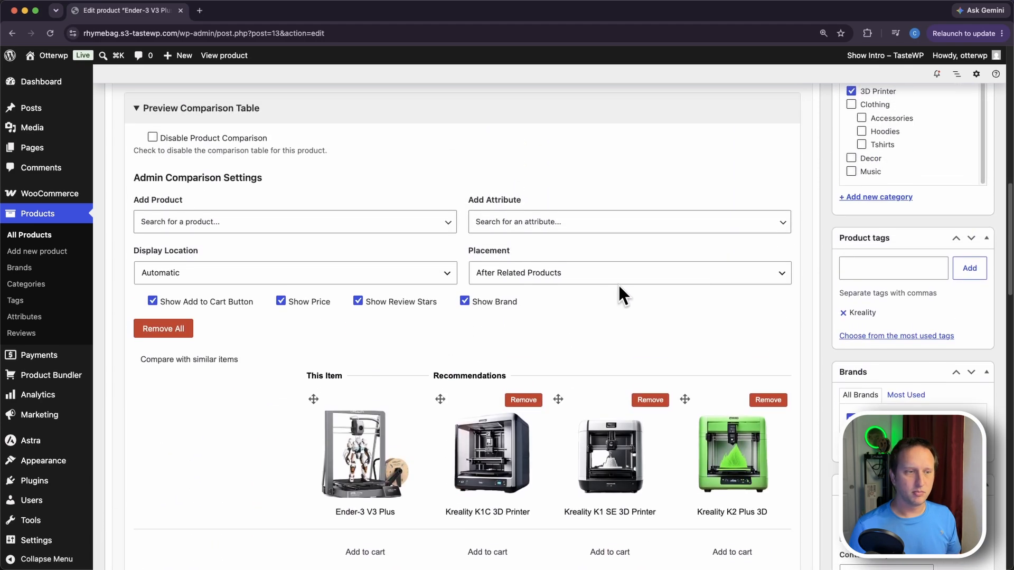
pyautogui.scroll(-5, 566, 395)
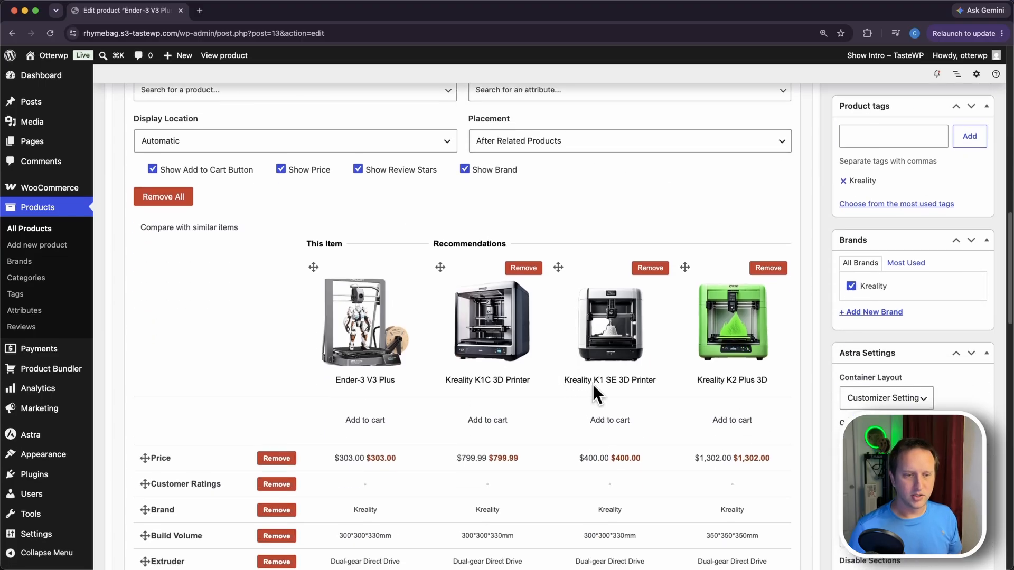
pyautogui.scroll(3, 533, 404)
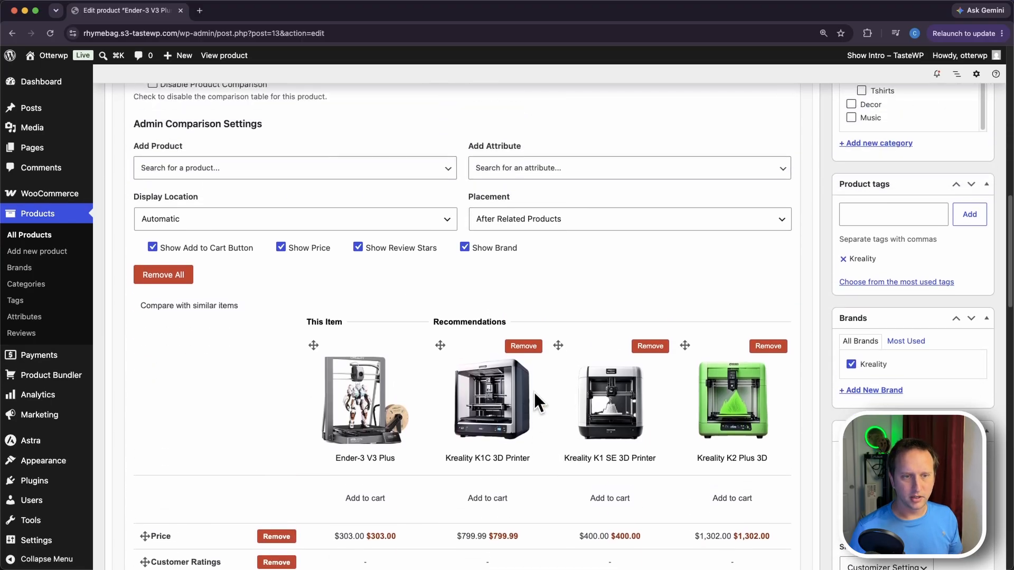
pyautogui.click(606, 225)
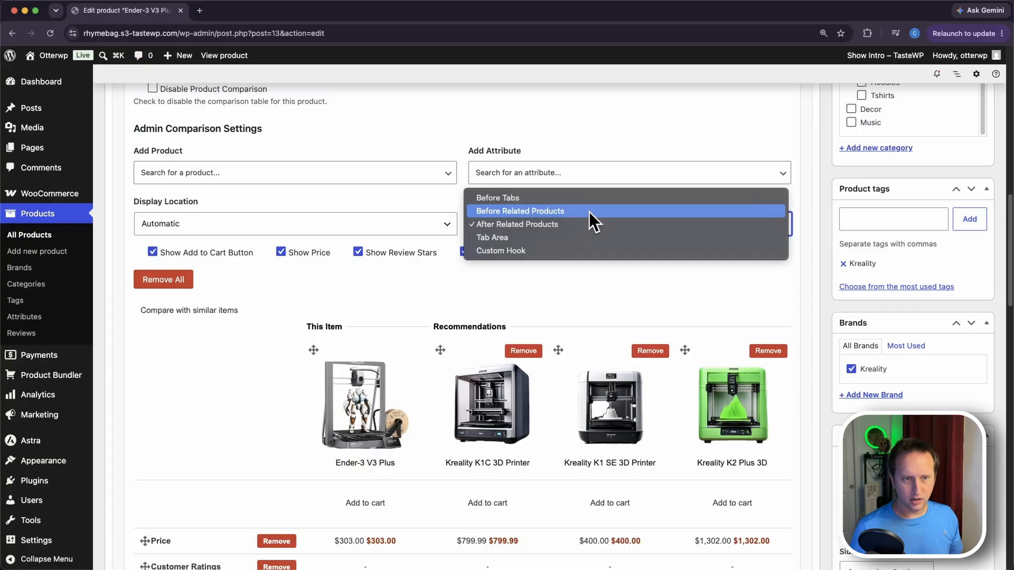
pyautogui.click(588, 211)
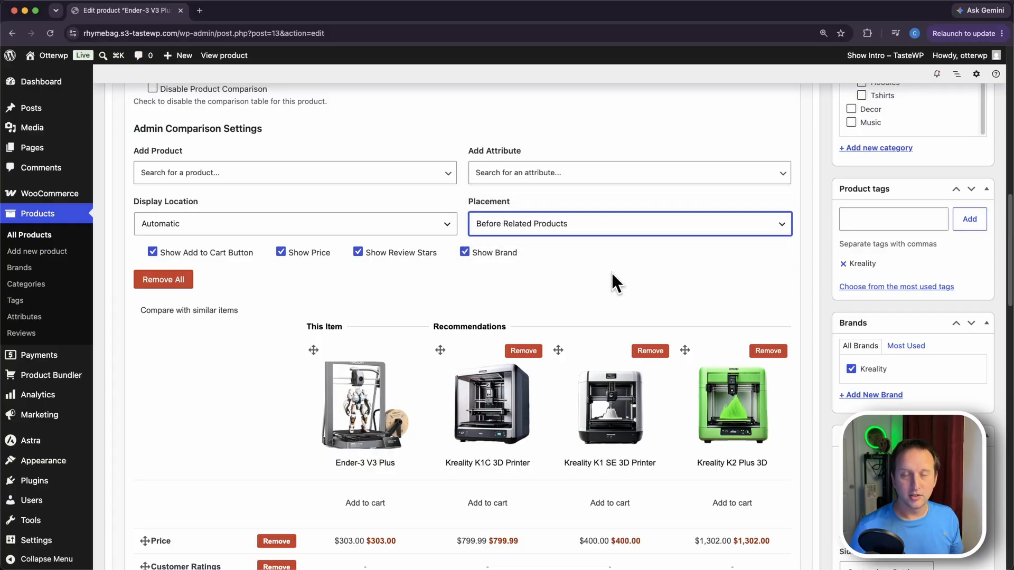
pyautogui.scroll(15, 646, 290)
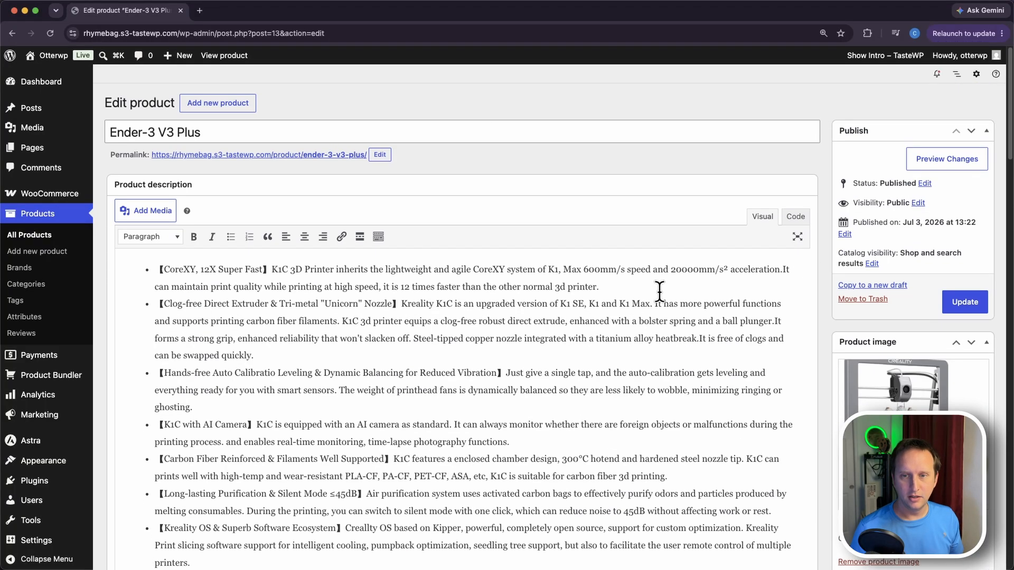
pyautogui.click(965, 304)
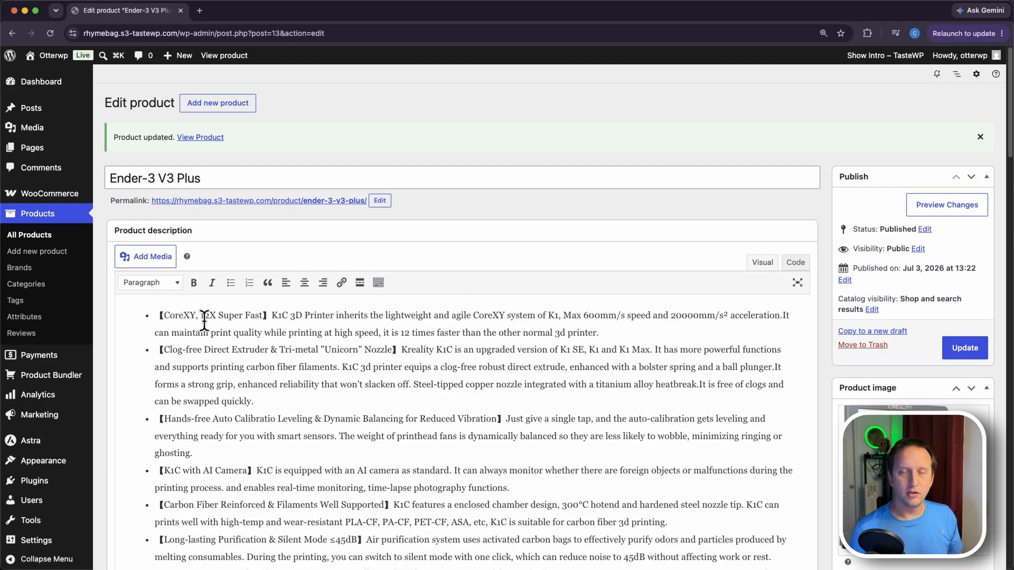
# Open WooCommerce's Compare Settings and examine the Dynamic Comparison options, including placement, user-added products and the maximum number of products.
pyautogui.moveTo(77, 205)
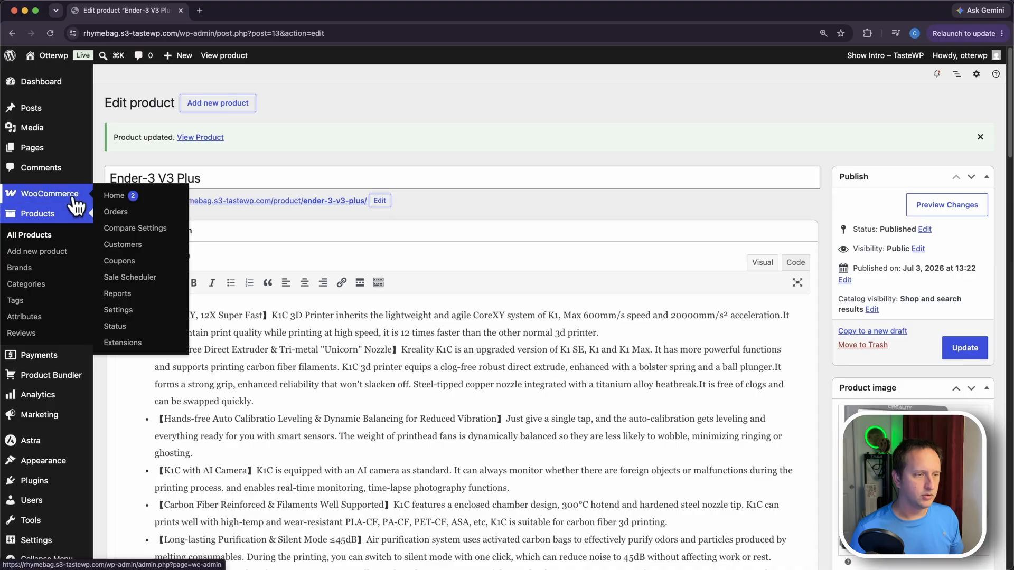
pyautogui.click(164, 228)
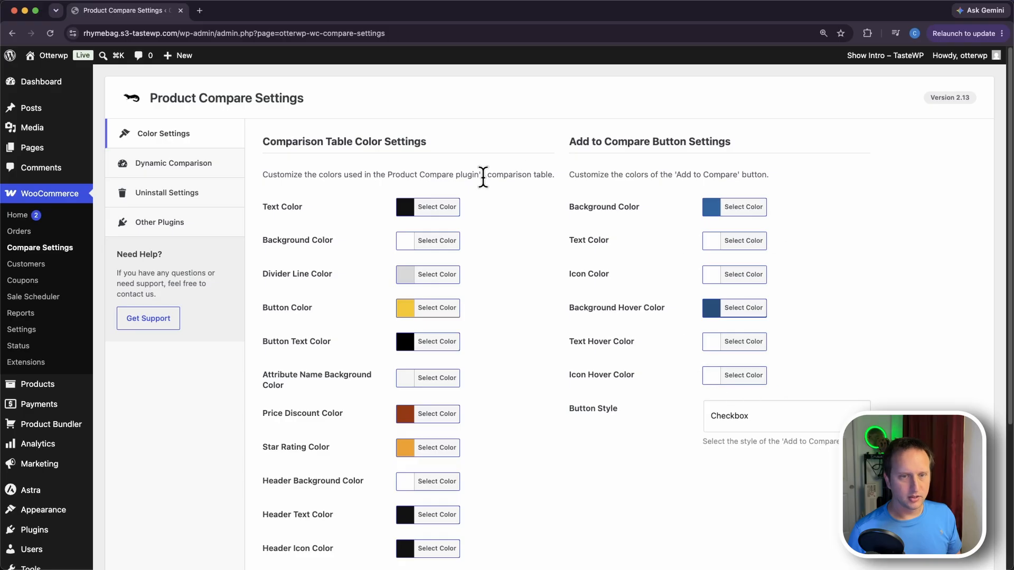
pyautogui.click(163, 168)
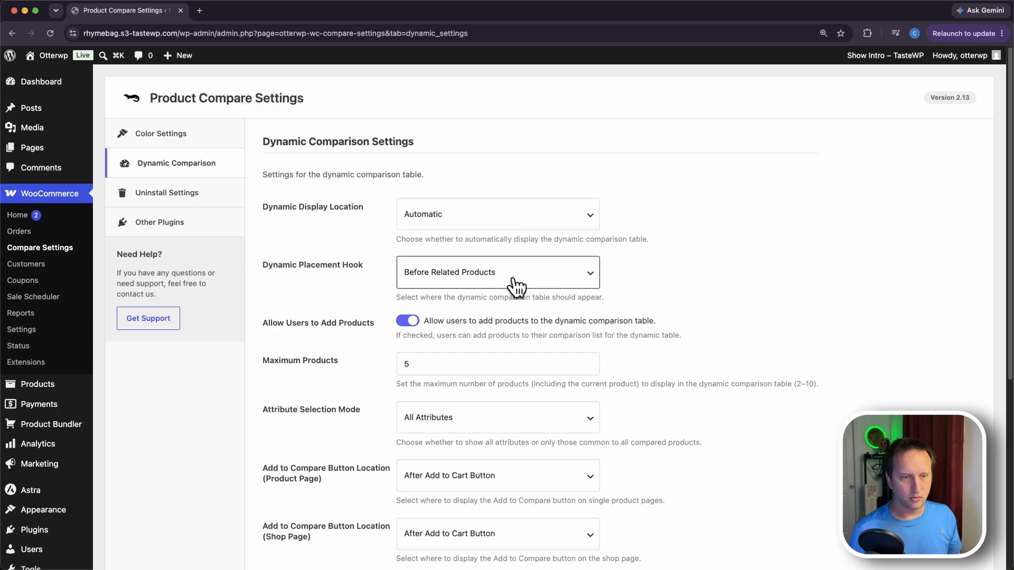
pyautogui.scroll(-5, 668, 327)
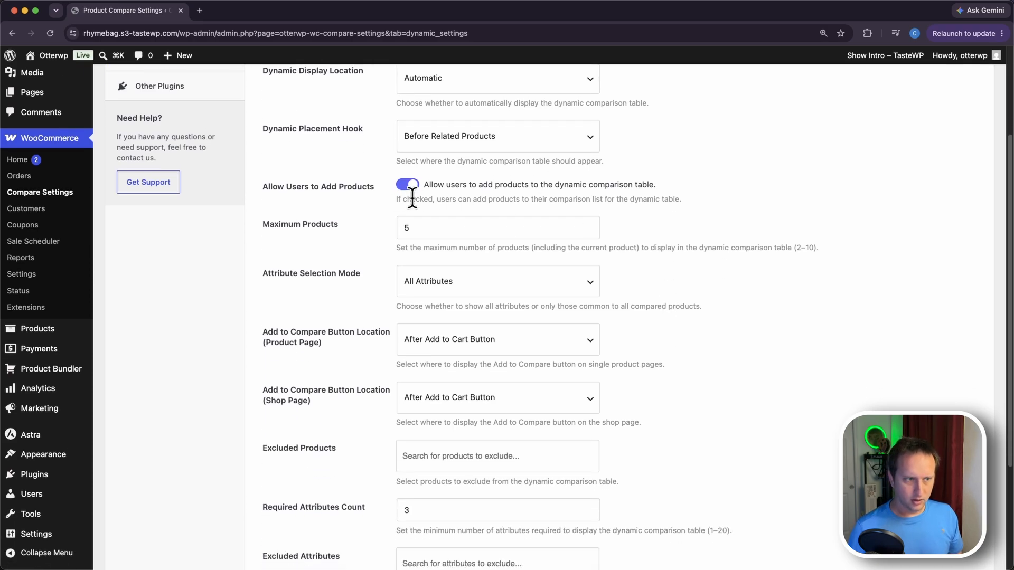
pyautogui.moveTo(265, 230); pyautogui.dragTo(343, 228)
pyautogui.click(343, 228)
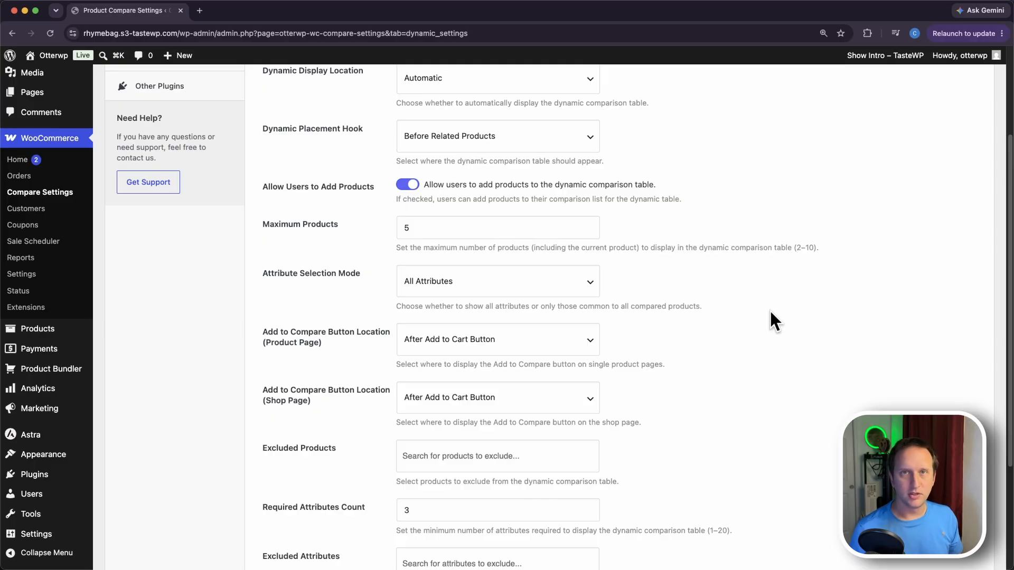
# Examine the remaining Dynamic Comparison settings: Attribute Selection Mode choices, Add to Compare button locations, Excluded Products, Required Attributes Count and Excluded Attributes.
pyautogui.click(484, 288)
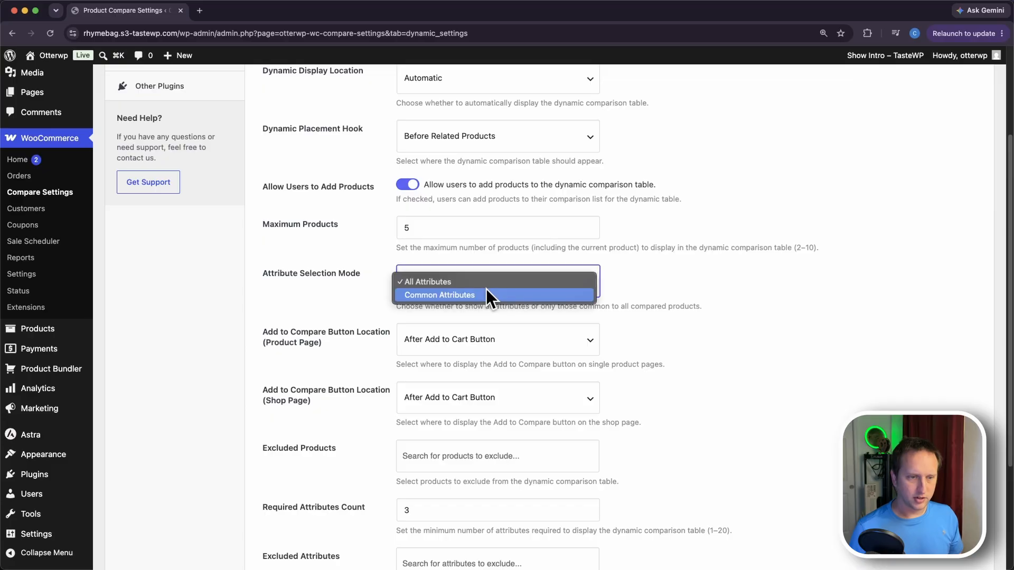
pyautogui.click(323, 307)
pyautogui.scroll(-1, 326, 351)
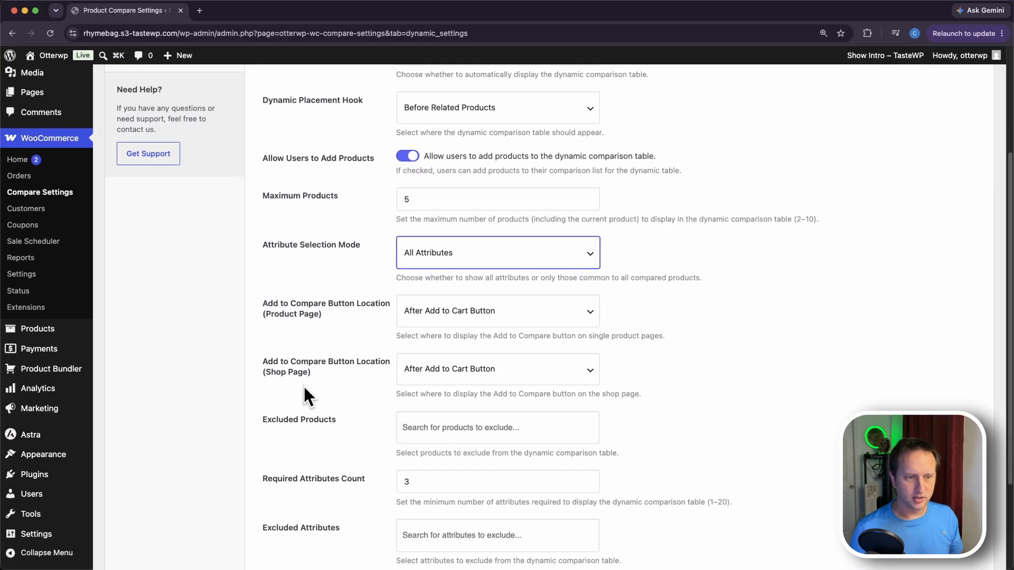
pyautogui.scroll(-4, 303, 388)
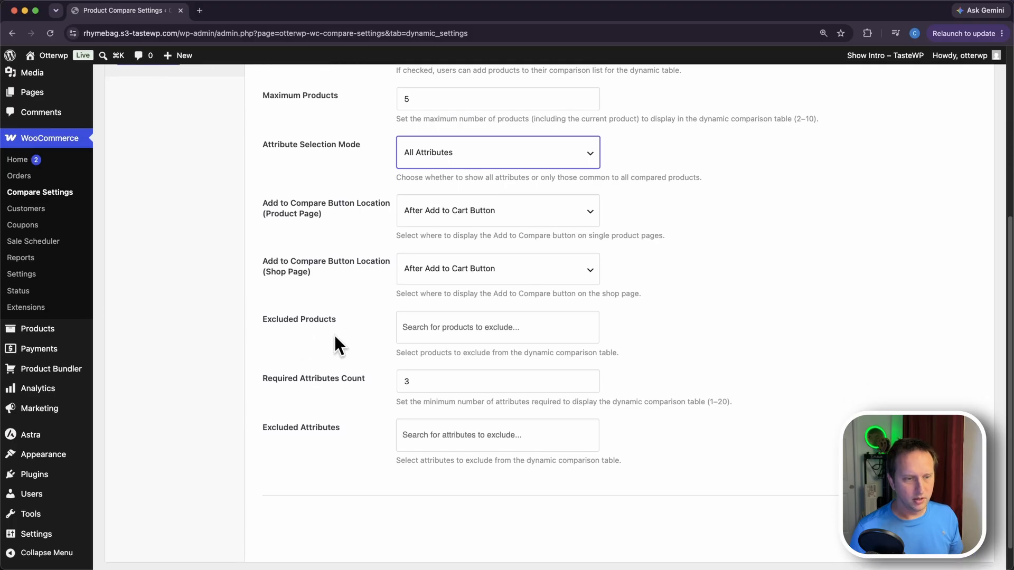
pyautogui.click(418, 327)
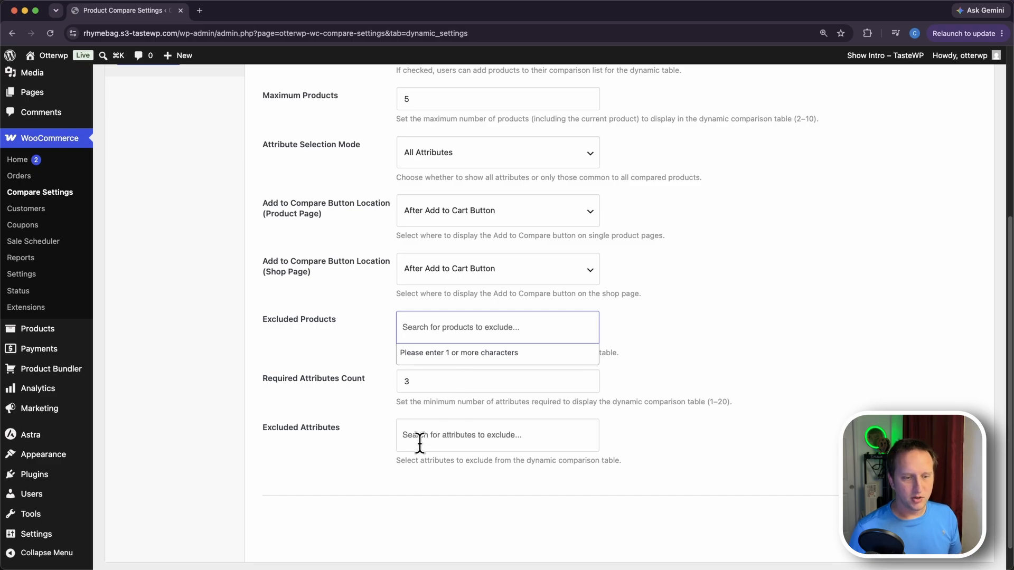
pyautogui.click(480, 444)
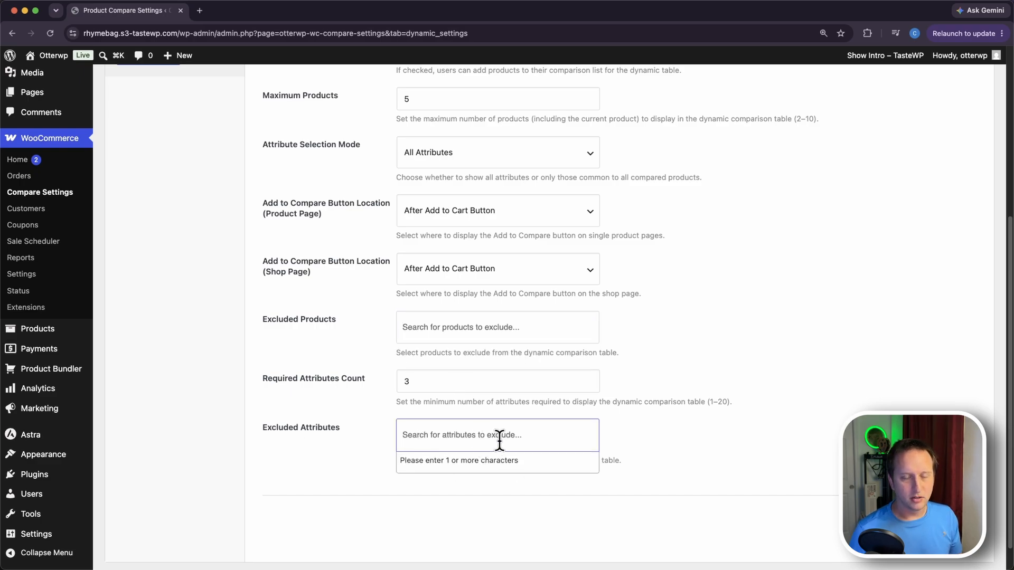
pyautogui.click(750, 383)
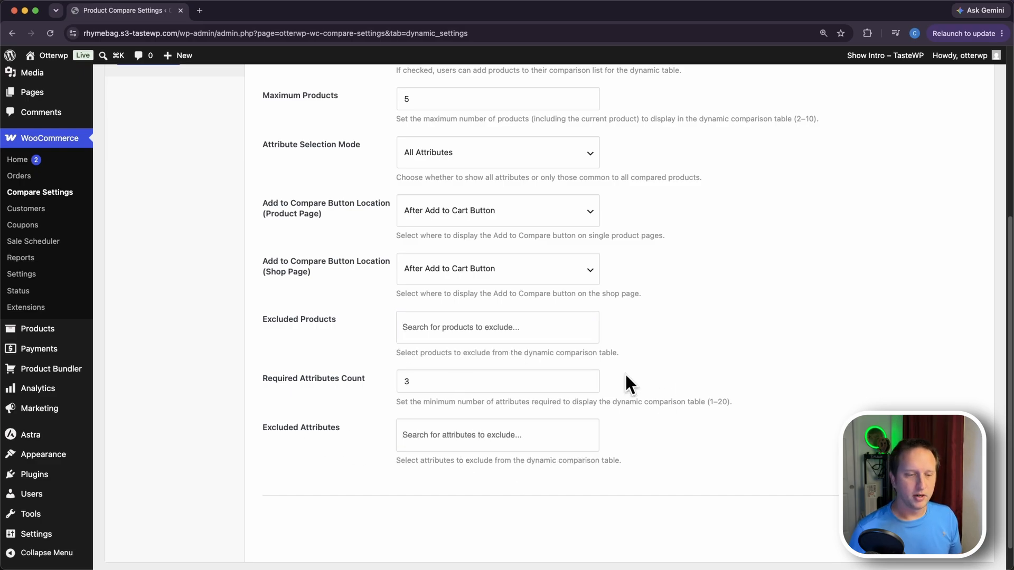
pyautogui.click(434, 379)
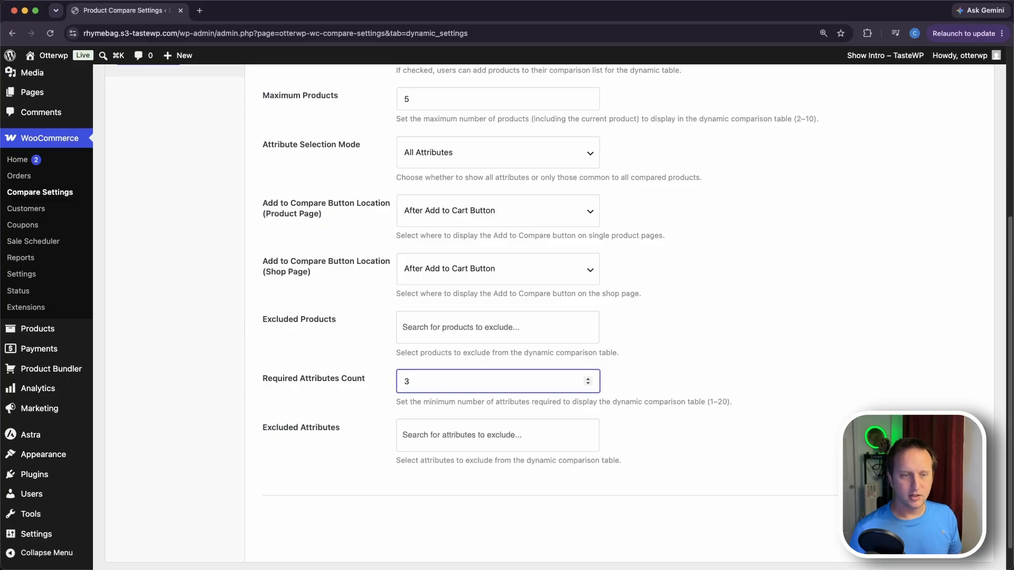
pyautogui.scroll(5, 731, 338)
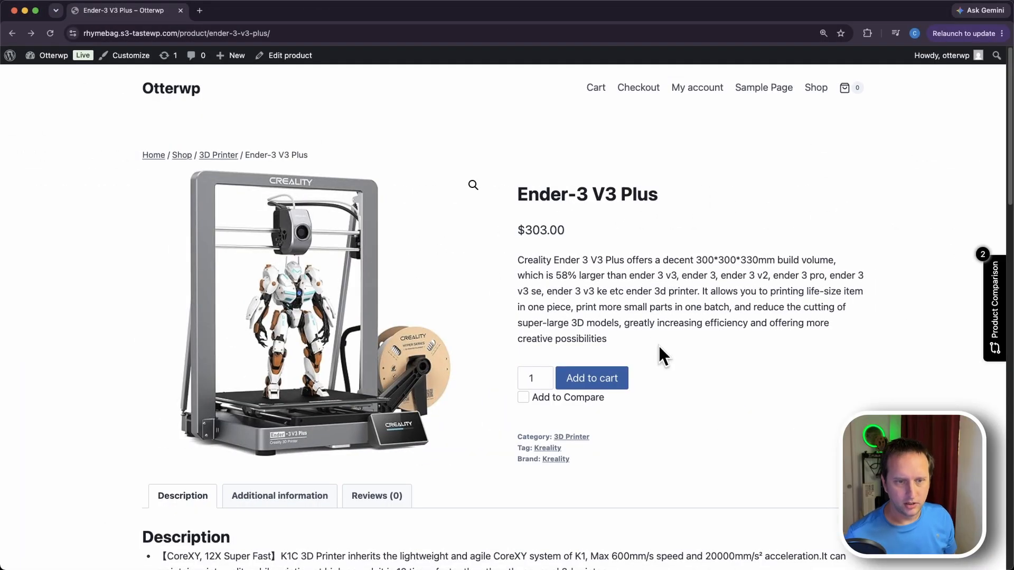
# Examine the similar-items comparison tables on the store pages of the Ender-3 V3 Plus and the Kreality K1 SE 3D Printer.
pyautogui.scroll(-15, 660, 348)
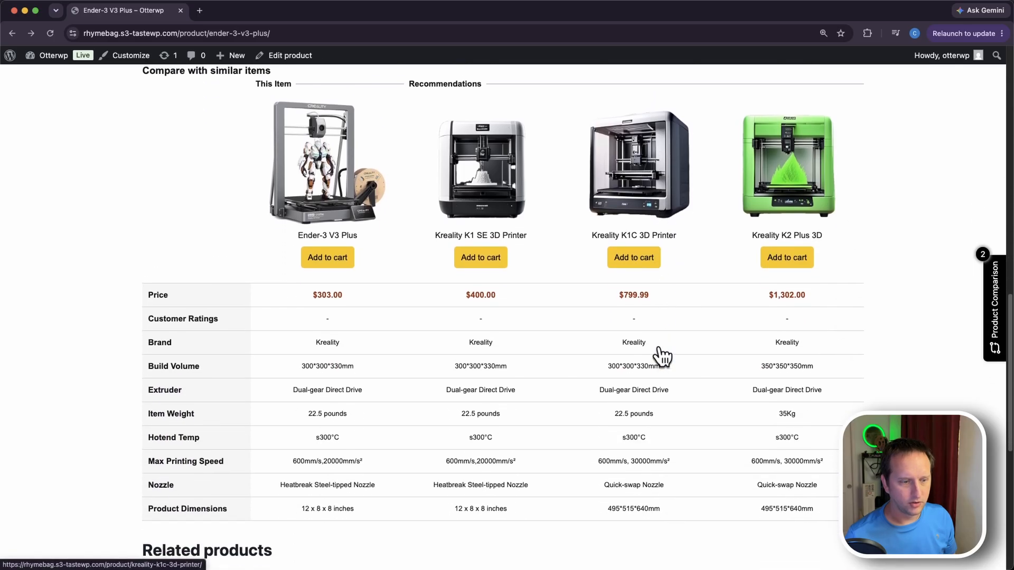
pyautogui.scroll(-4, 660, 357)
pyautogui.scroll(2, 454, 364)
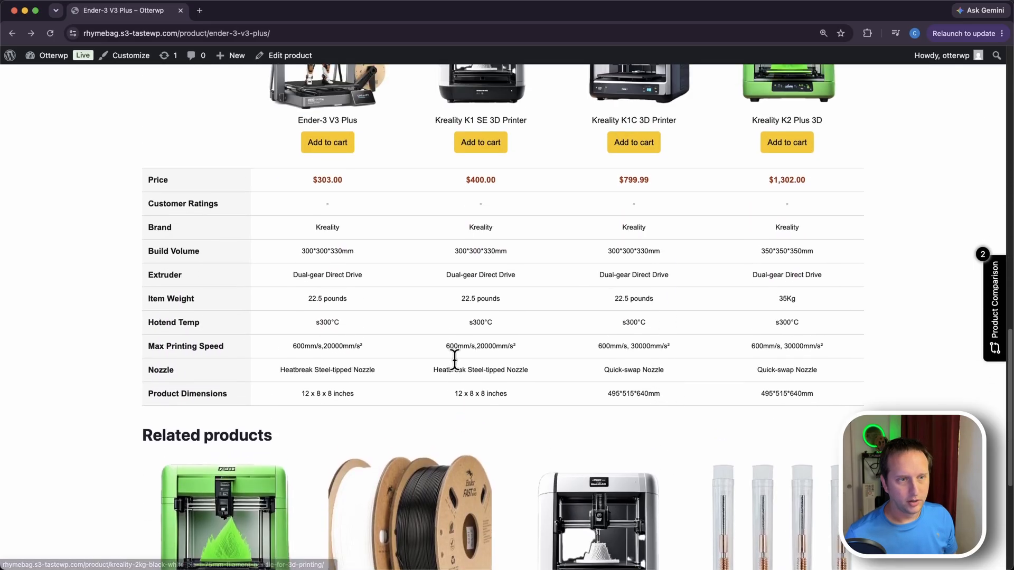
pyautogui.scroll(5, 454, 361)
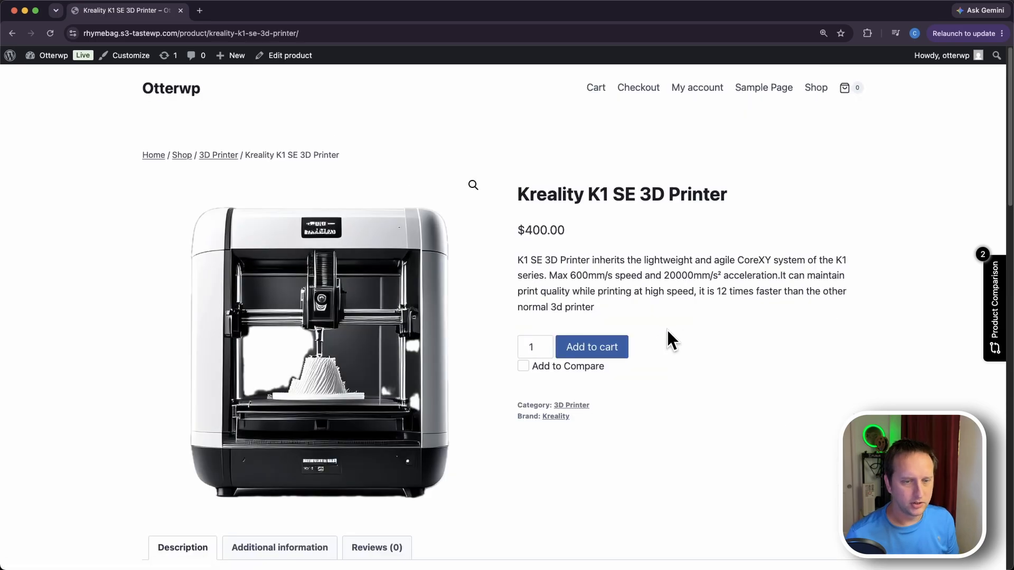
pyautogui.scroll(-14, 667, 333)
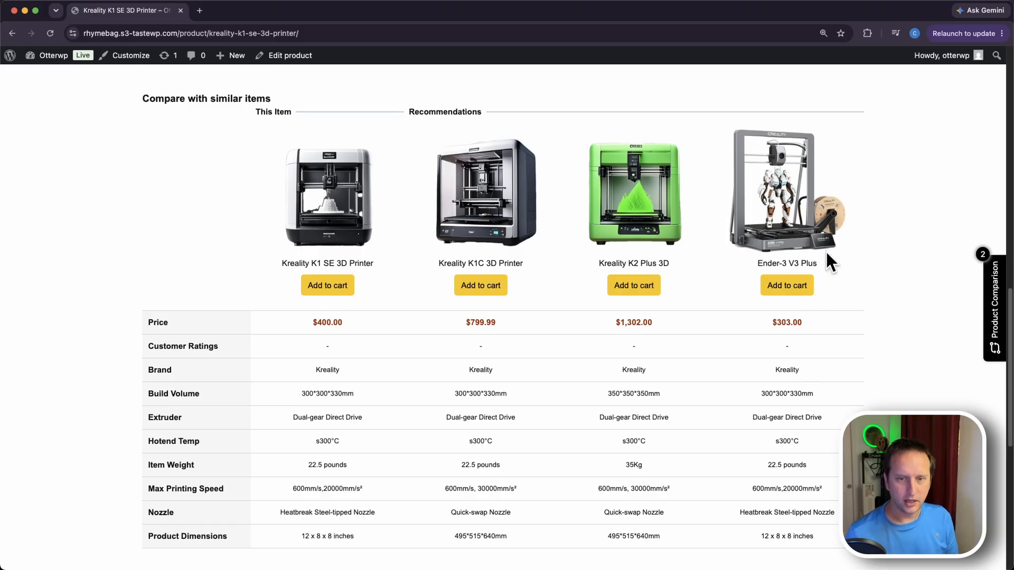
pyautogui.scroll(12, 828, 347)
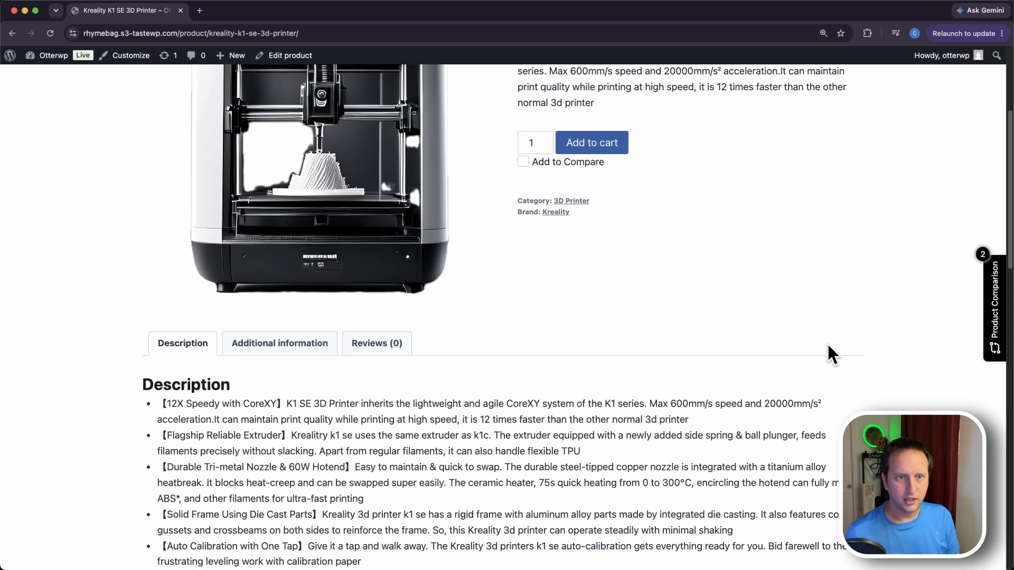
# Add the Kreality K1 SE 3D Printer to the dynamic product comparison and search for "3d" within the comparison popup.
pyautogui.click(523, 332)
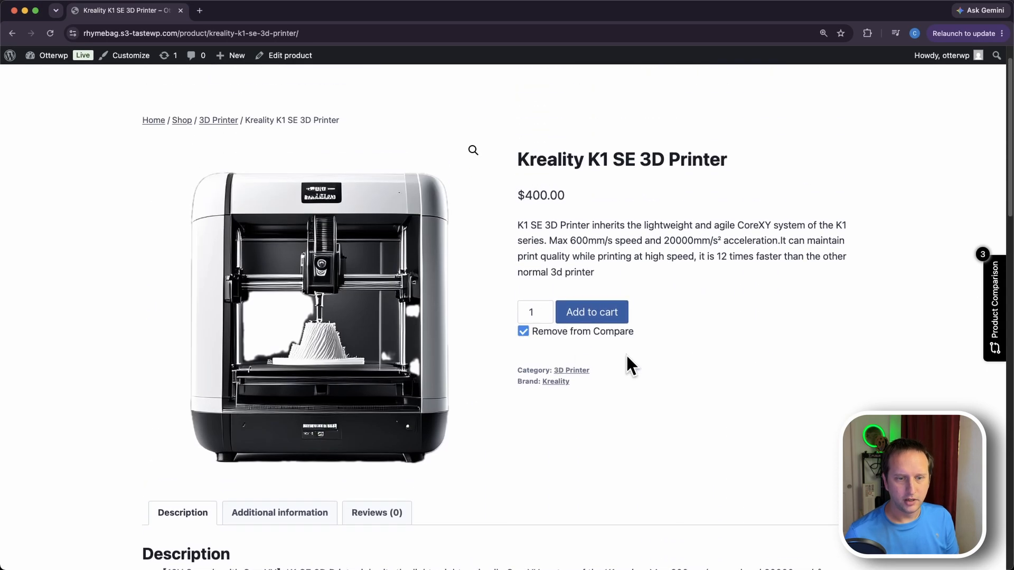
pyautogui.click(995, 306)
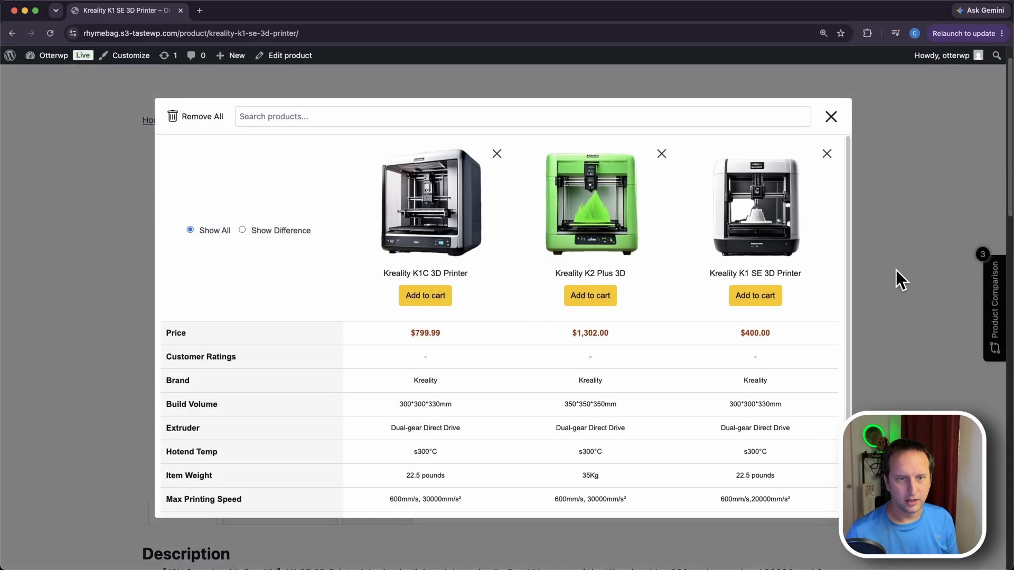
pyautogui.click(315, 120)
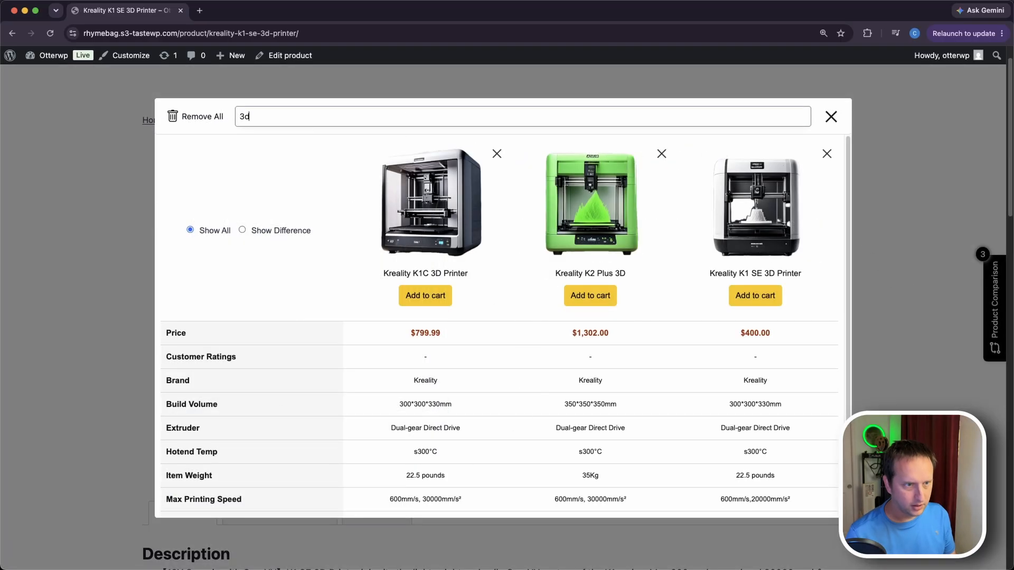